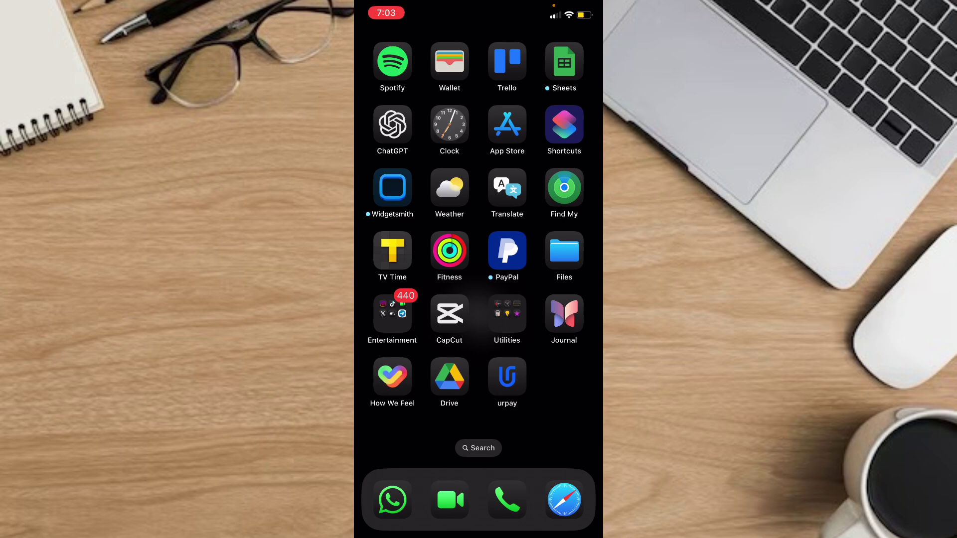
Launch Safari from the dock to load the TextNow free phone service home page.
left_click(564, 499)
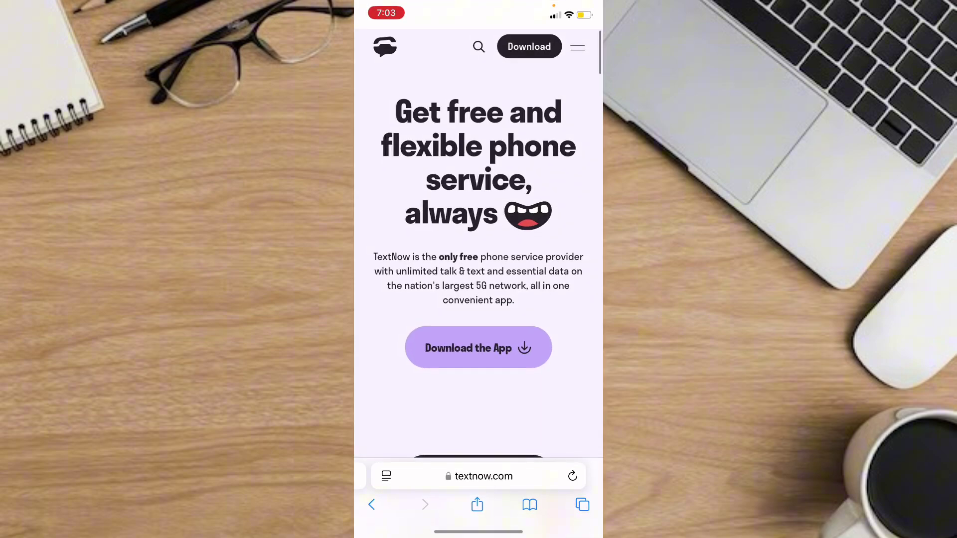
scroll(479, 284, "down", 2)
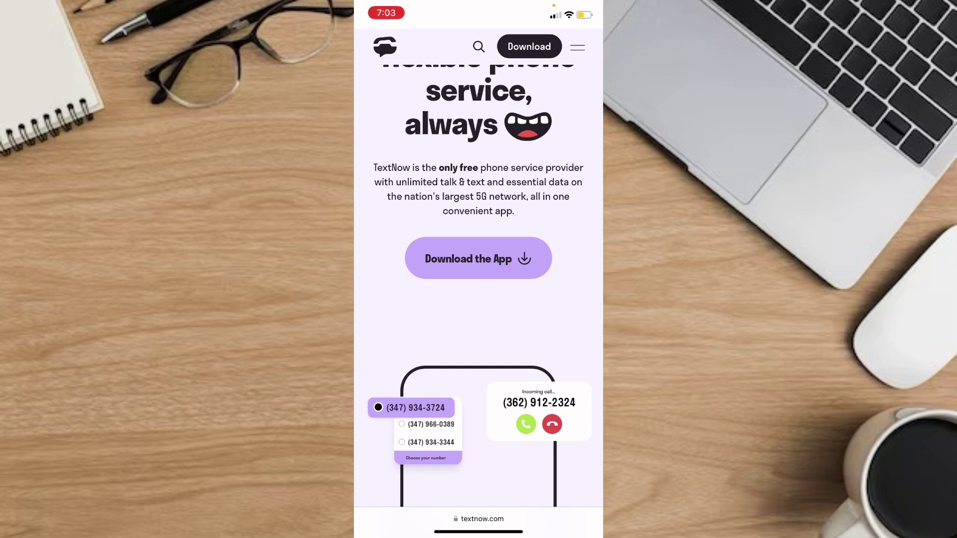
scroll(478, 284, "down", 10)
scroll(479, 284, "down", 5)
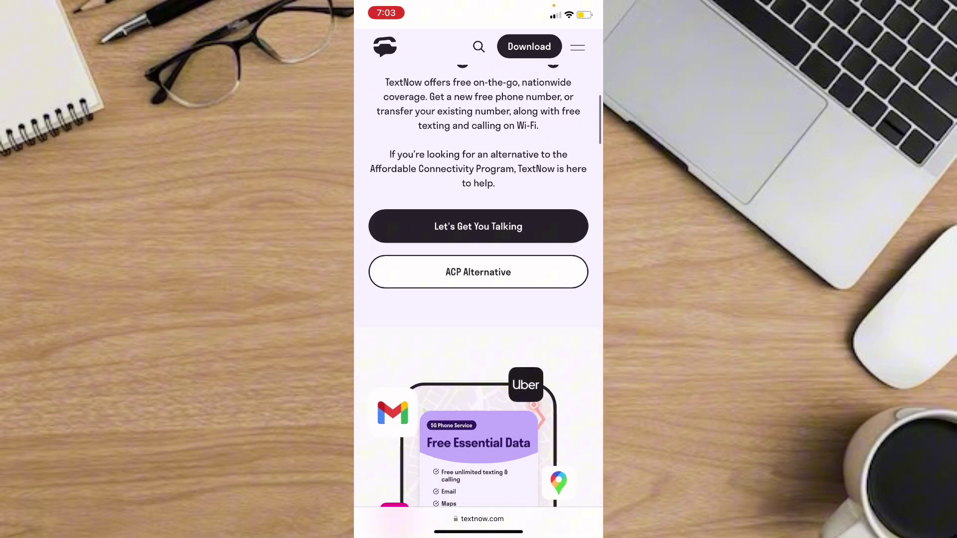
scroll(479, 284, "down", 3)
scroll(479, 284, "down", 3)
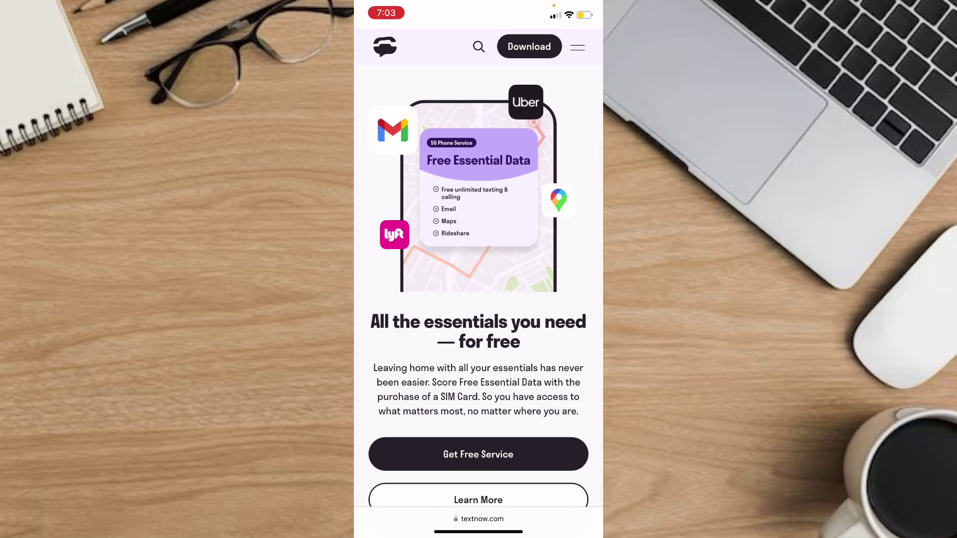
scroll(479, 299, "up", 2)
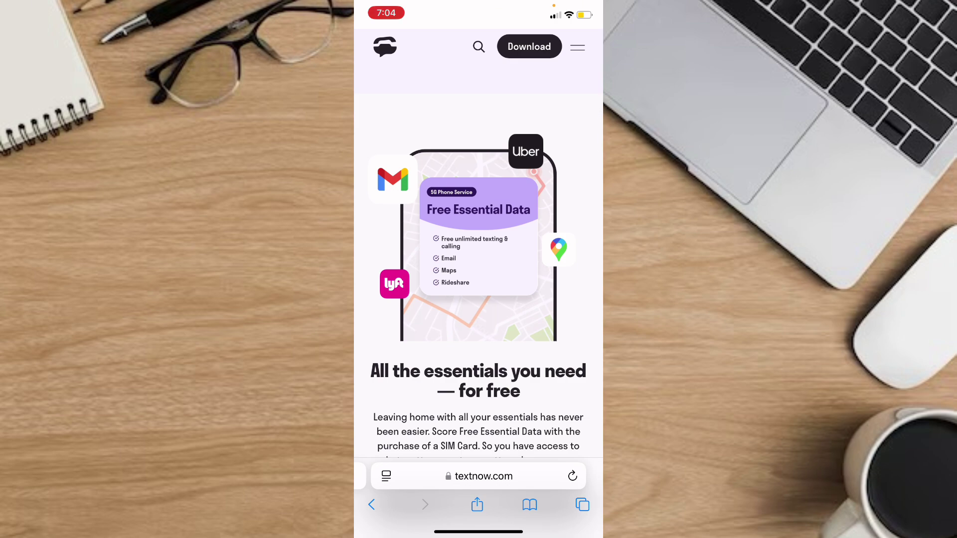
scroll(478, 299, "down", 5)
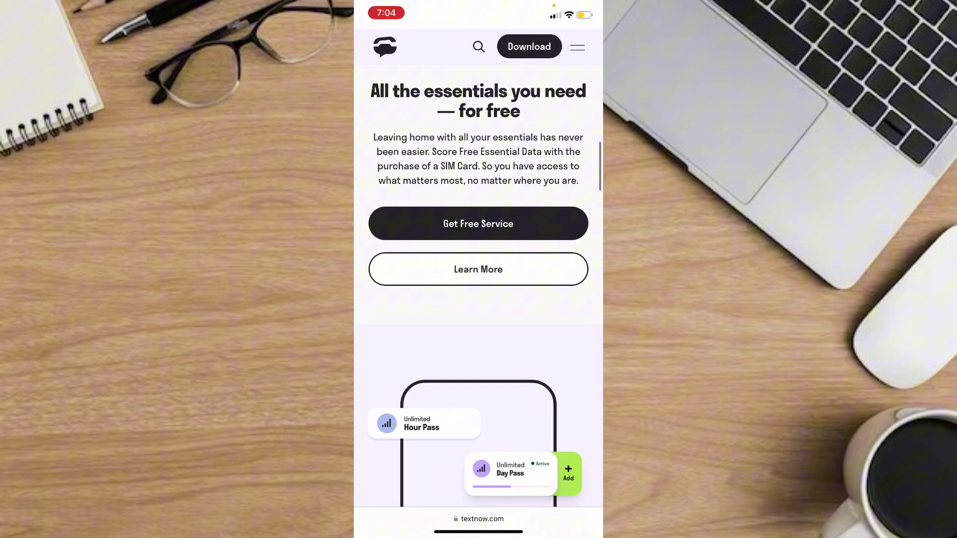
scroll(479, 300, "down", 2)
scroll(478, 299, "down", 4)
scroll(479, 298, "down", 3)
scroll(479, 299, "down", 3)
scroll(478, 300, "down", 3)
scroll(478, 300, "down", 3)
scroll(478, 299, "up", 1)
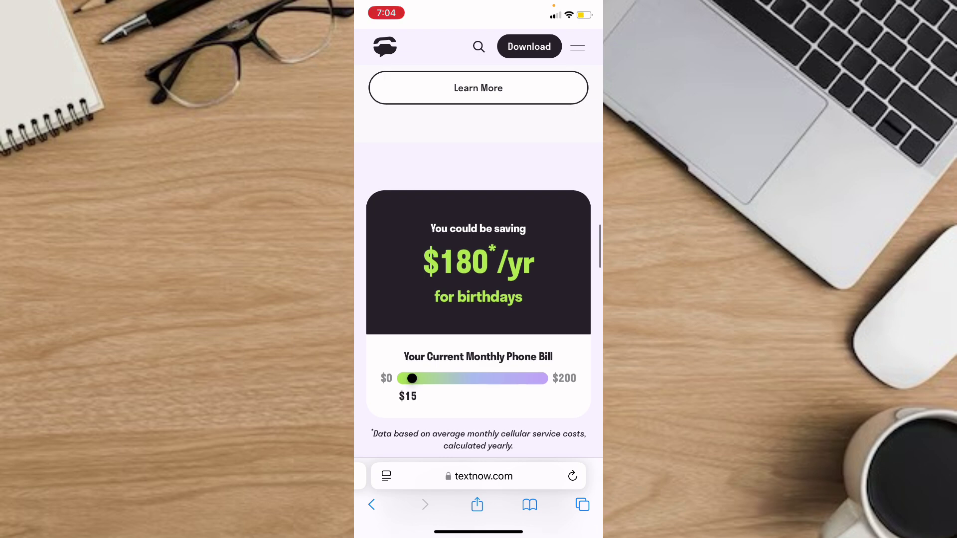
scroll(478, 299, "up", 1)
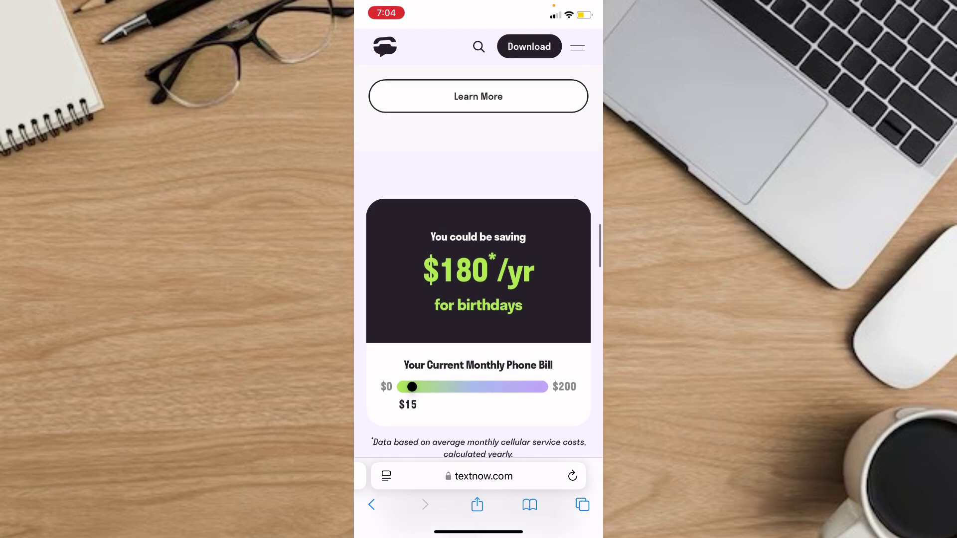
Go back to the TextNow 'Welcome back' login page with email, Facebook, Google and Apple sign-in.
left_click_drag(404, 476, 568, 475)
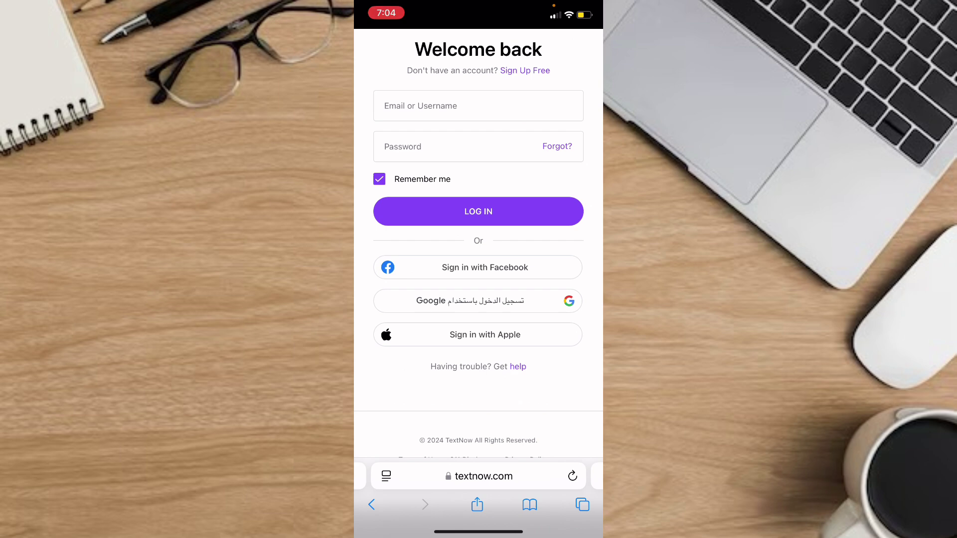
Open 'Sign Up Free' and scroll to the TextNow: Call + Text Unlimited app card.
left_click(525, 71)
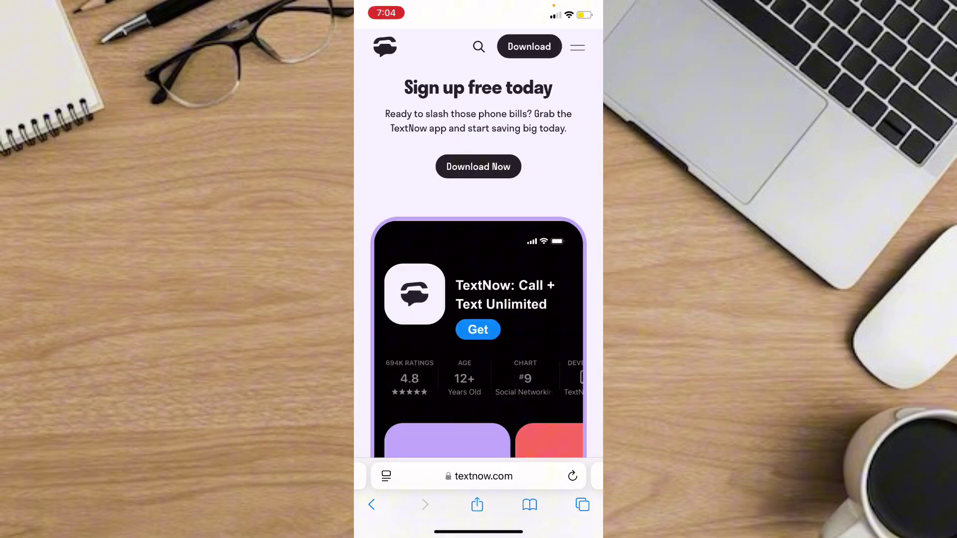
left_click_drag(359, 269, 441, 269)
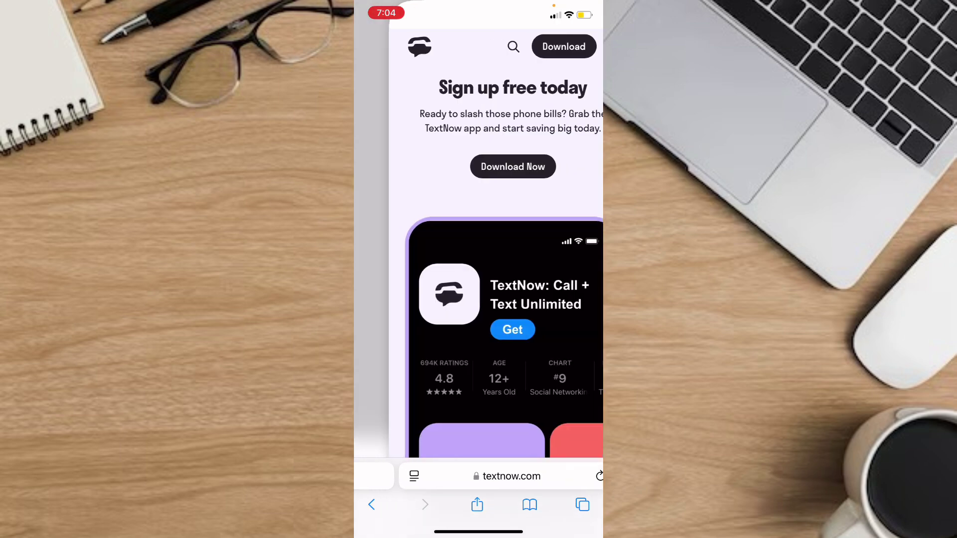
scroll(478, 299, "down", 7)
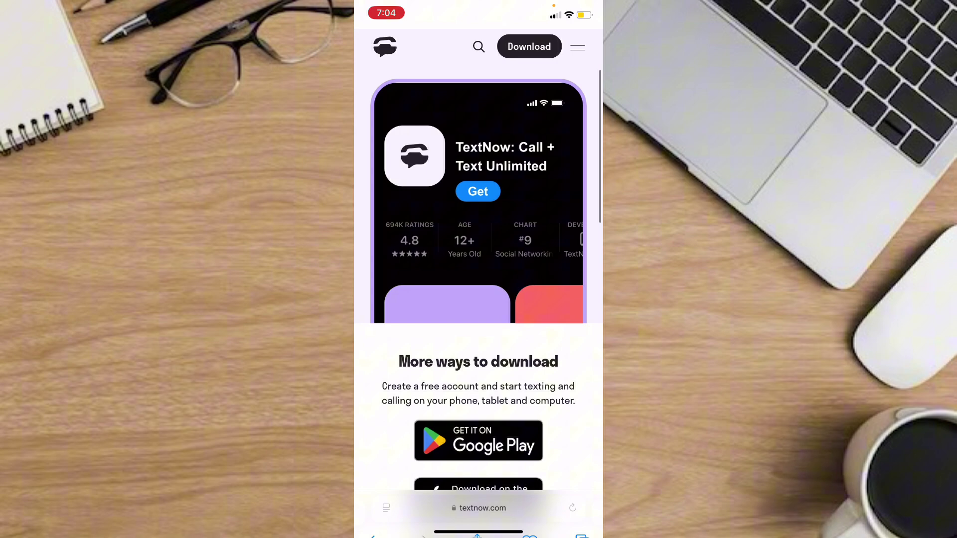
scroll(478, 299, "up", 4)
scroll(478, 300, "up", 3)
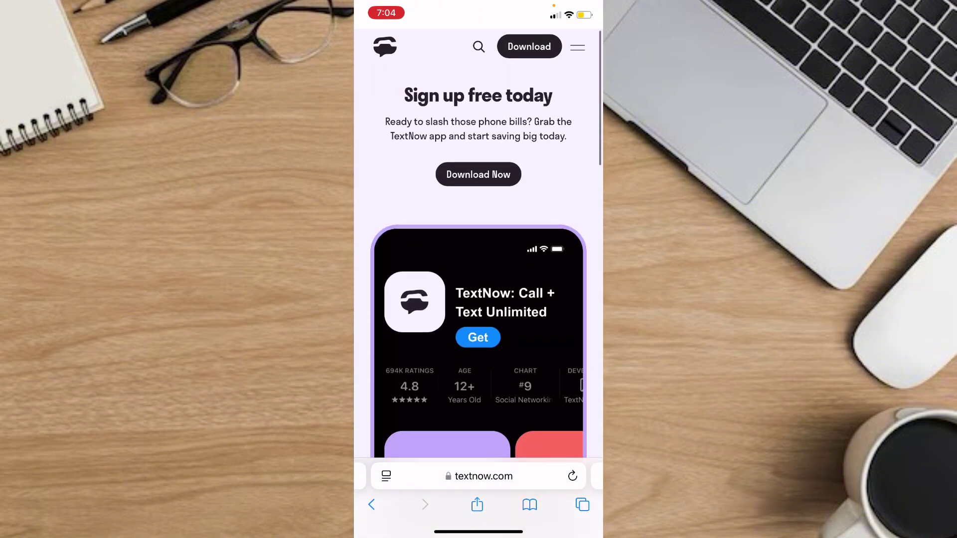
scroll(479, 300, "down", 3)
scroll(478, 298, "up", 3)
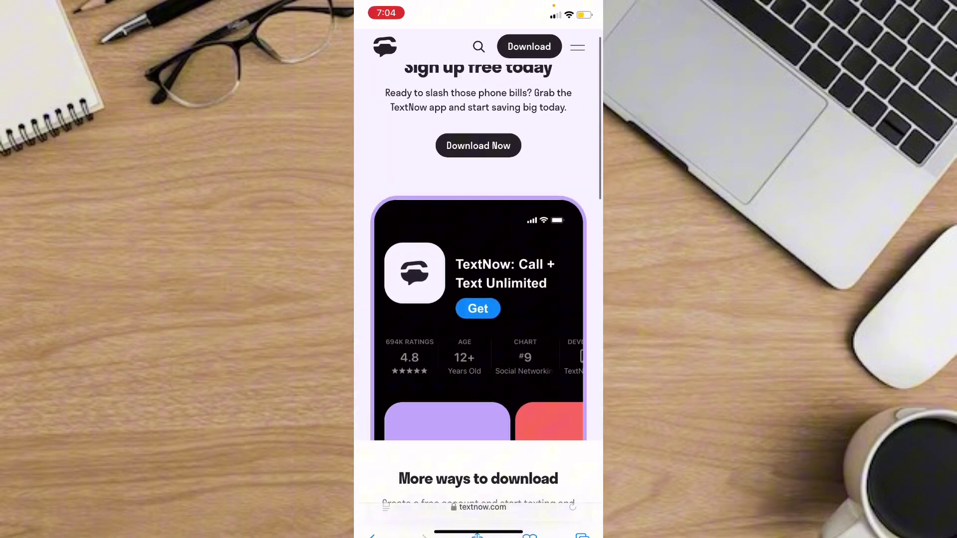
left_click(478, 166)
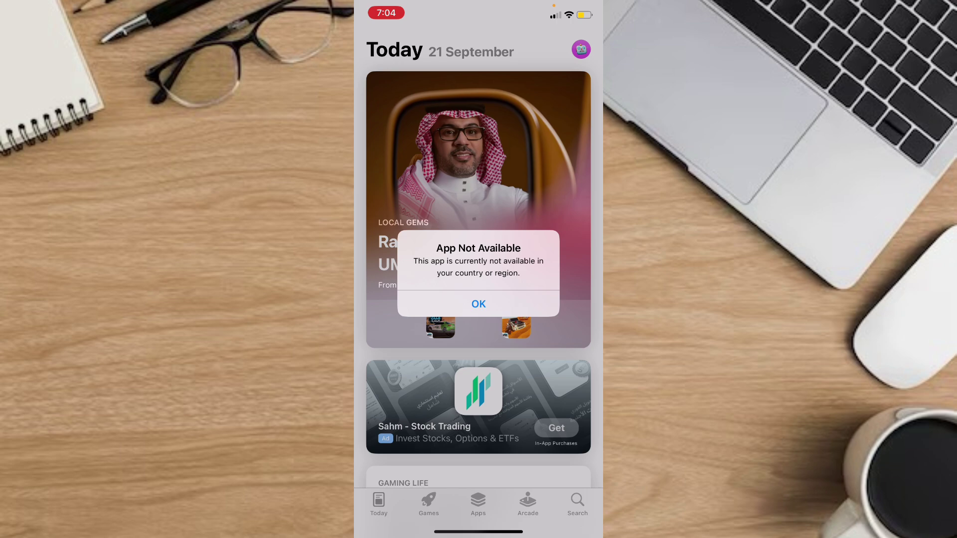
left_click(478, 304)
left_click_drag(418, 531, 568, 531)
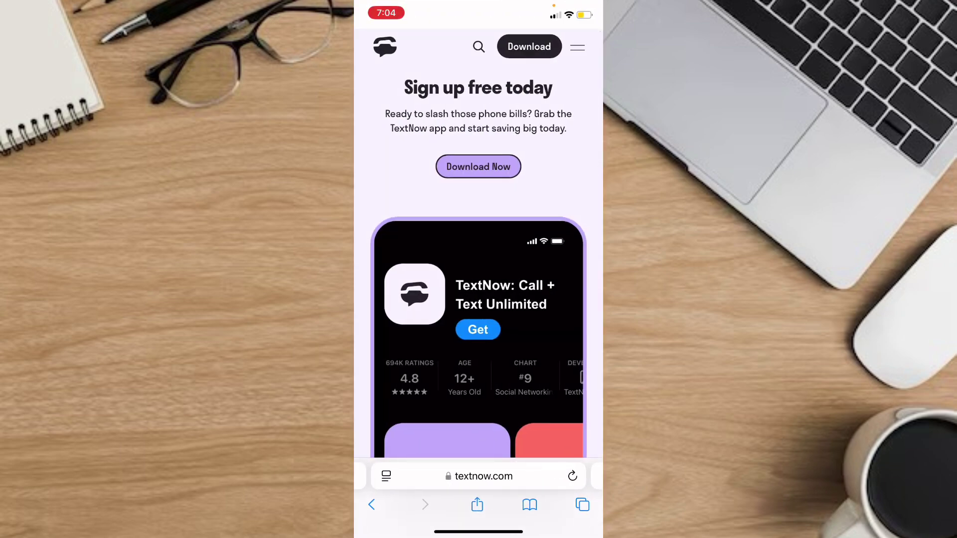
scroll(478, 299, "down", 10)
Advance the 'Got the app already?' feature carousel to the next cards.
left_click_drag(523, 351, 389, 351)
scroll(478, 300, "down", 6)
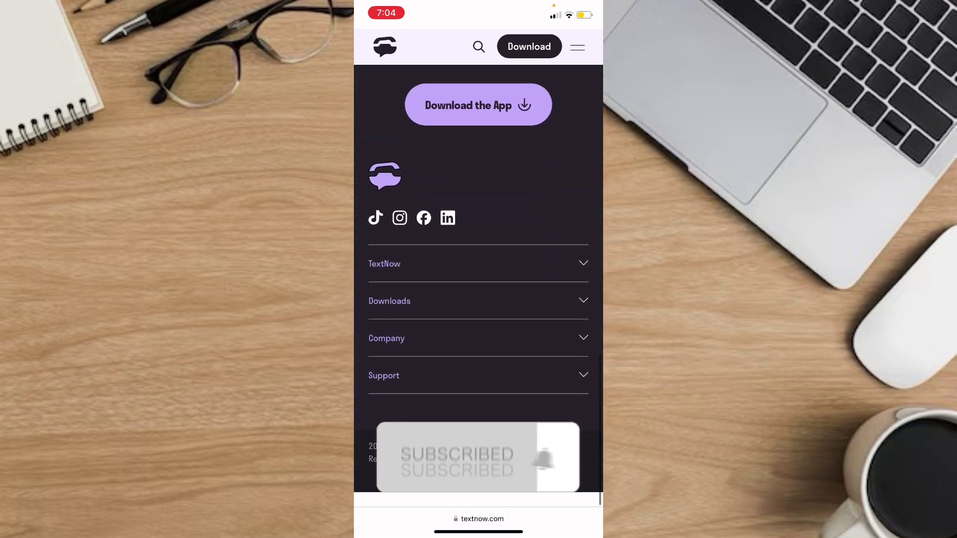
scroll(479, 299, "up", 8)
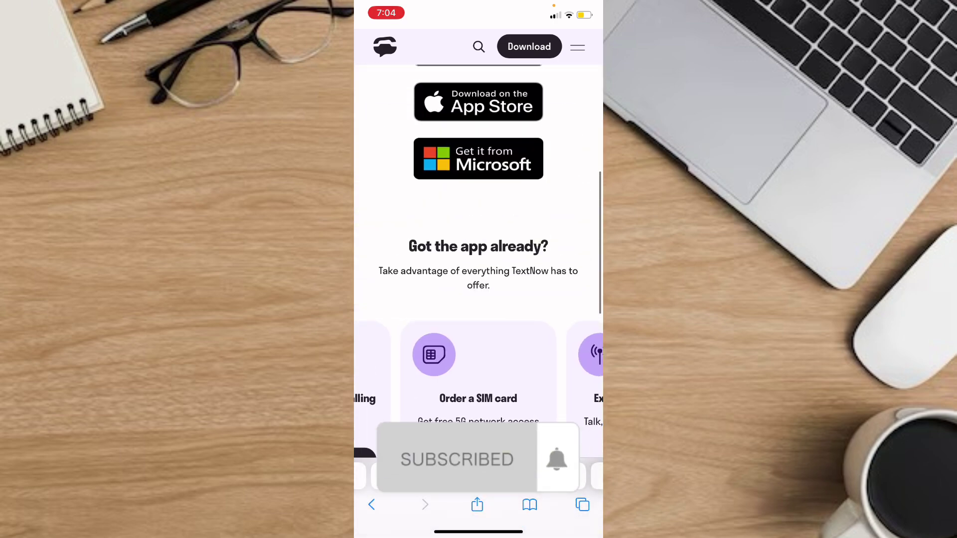